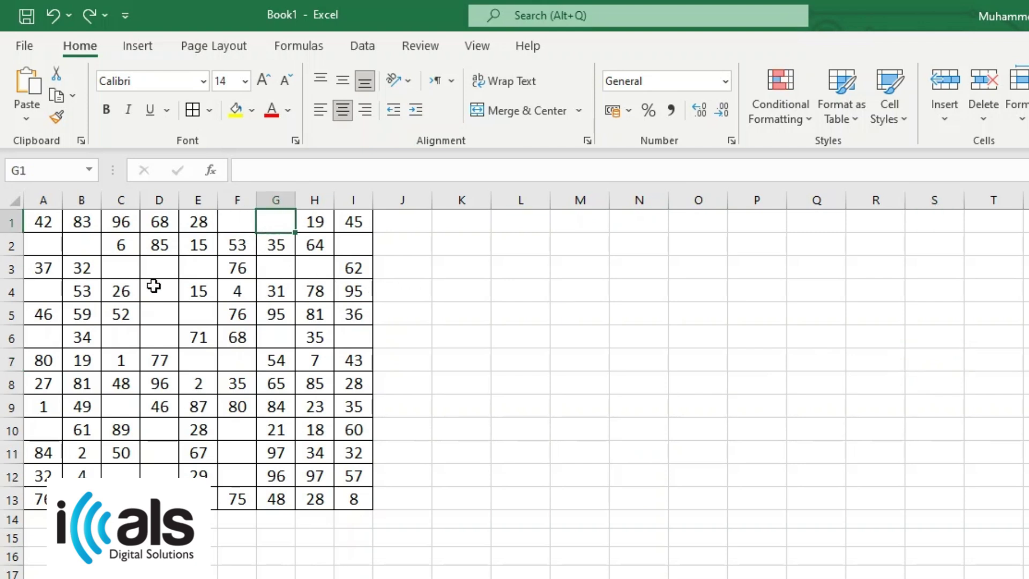
Step: Select the full number grid A1:I13, discarding an initial stray selection of D3:D6
drag(153, 271, 159, 339)
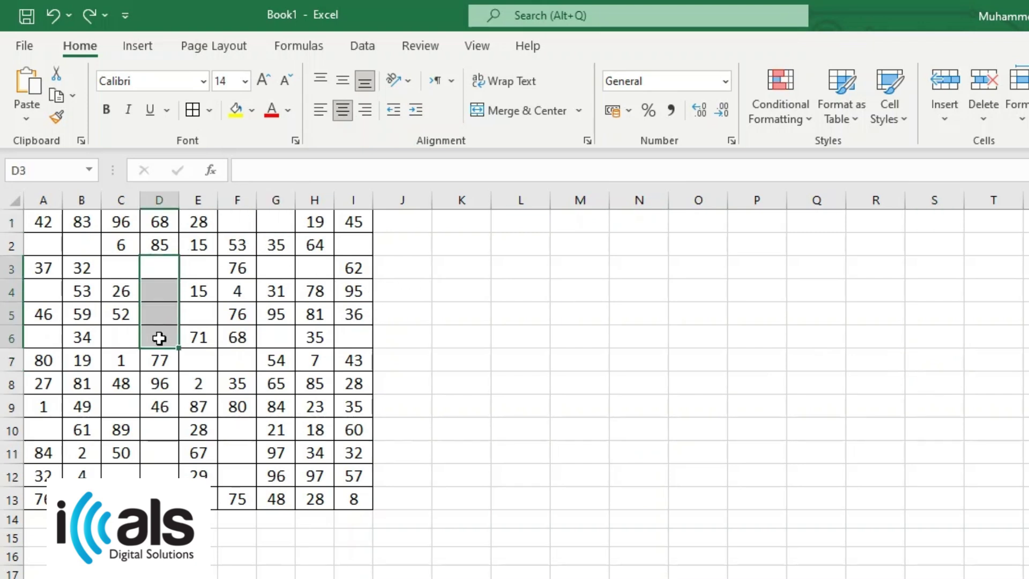
click(552, 363)
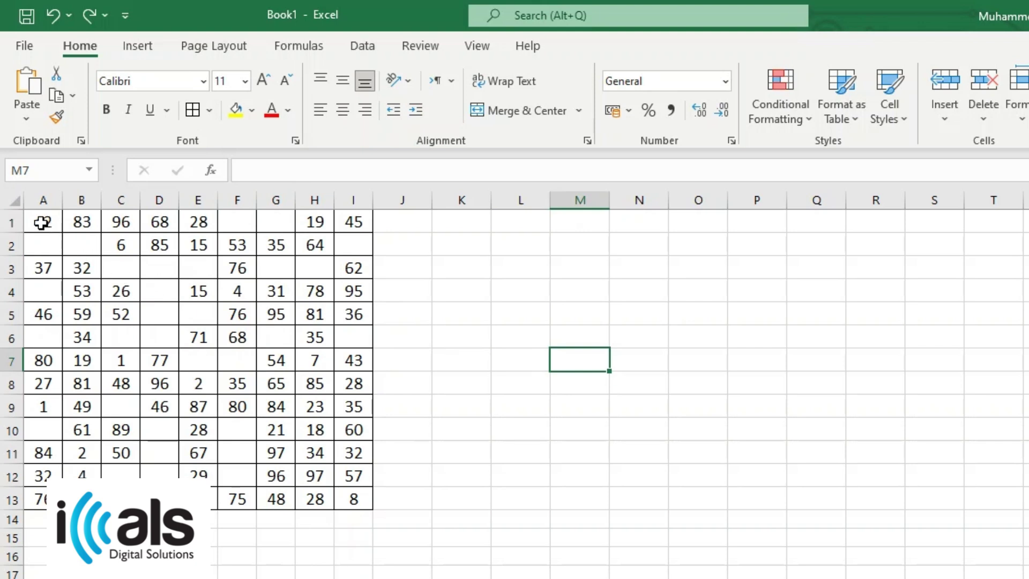
mouse_move(42, 224)
mouse_down()
mouse_move(326, 506)
mouse_move(349, 505)
mouse_up()
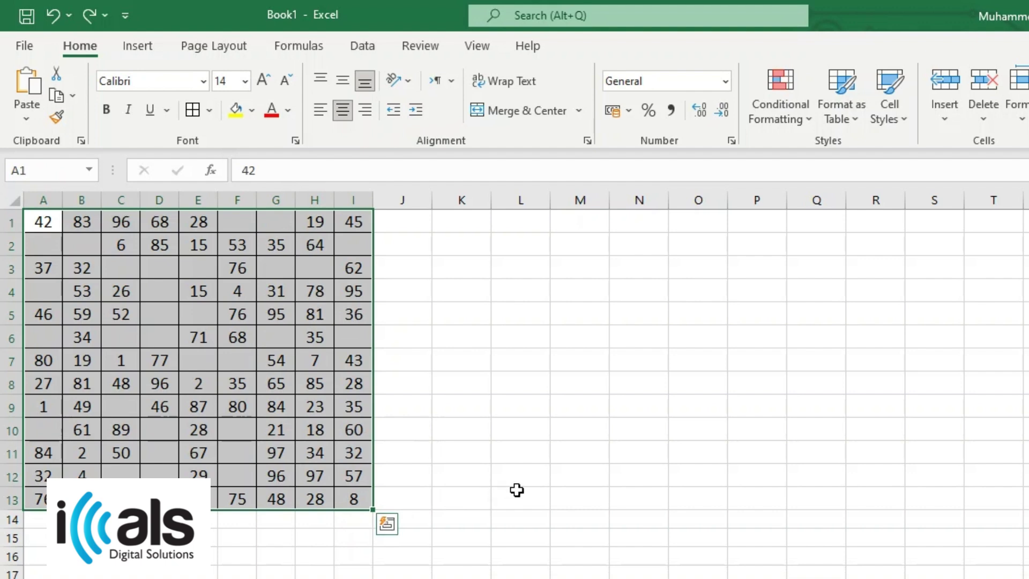
Step: Use Go To Special with the Blanks option to select every empty grid cell
key(ctrl+g)
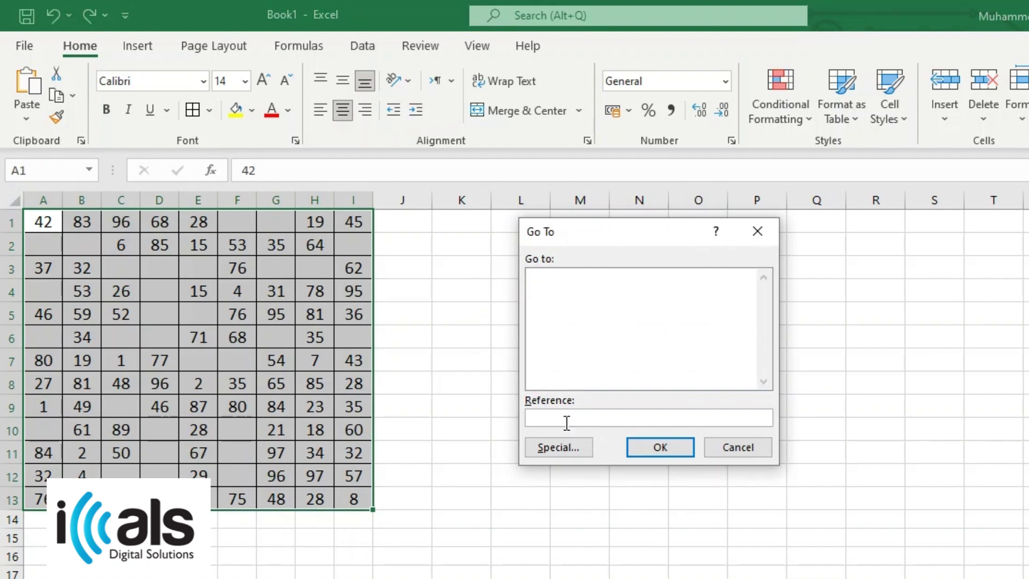
drag(618, 234, 345, 234)
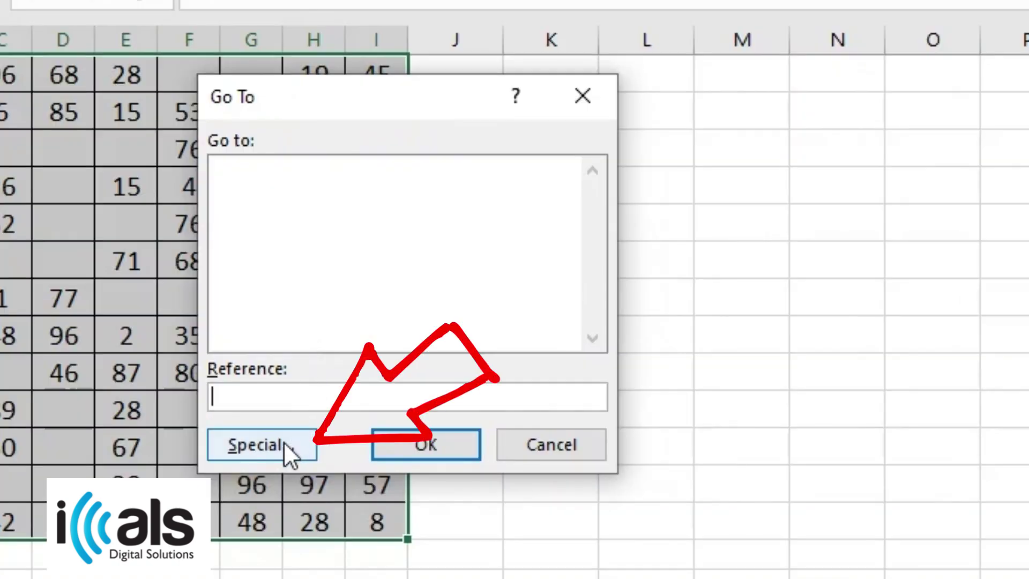
click(294, 453)
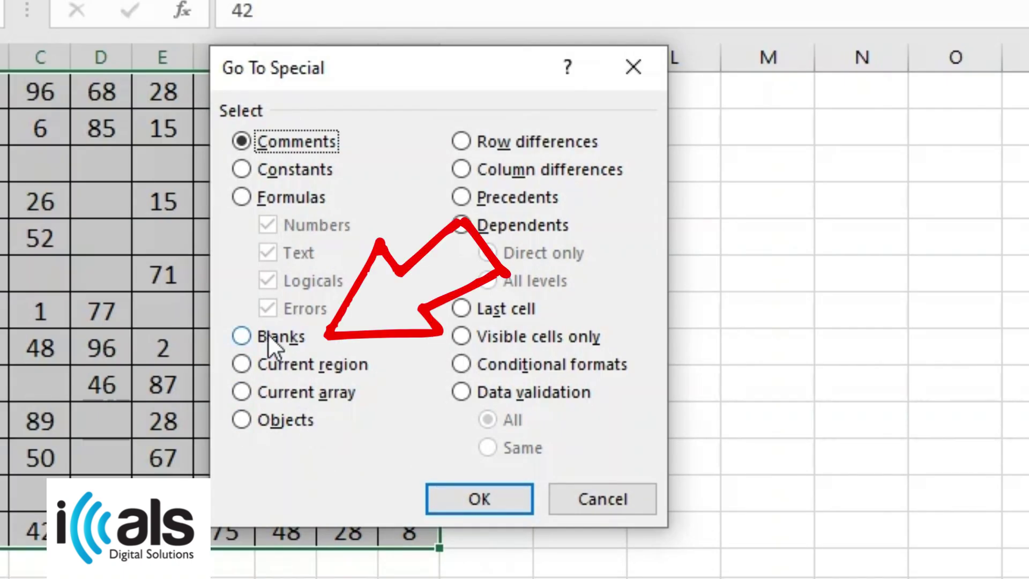
click(268, 376)
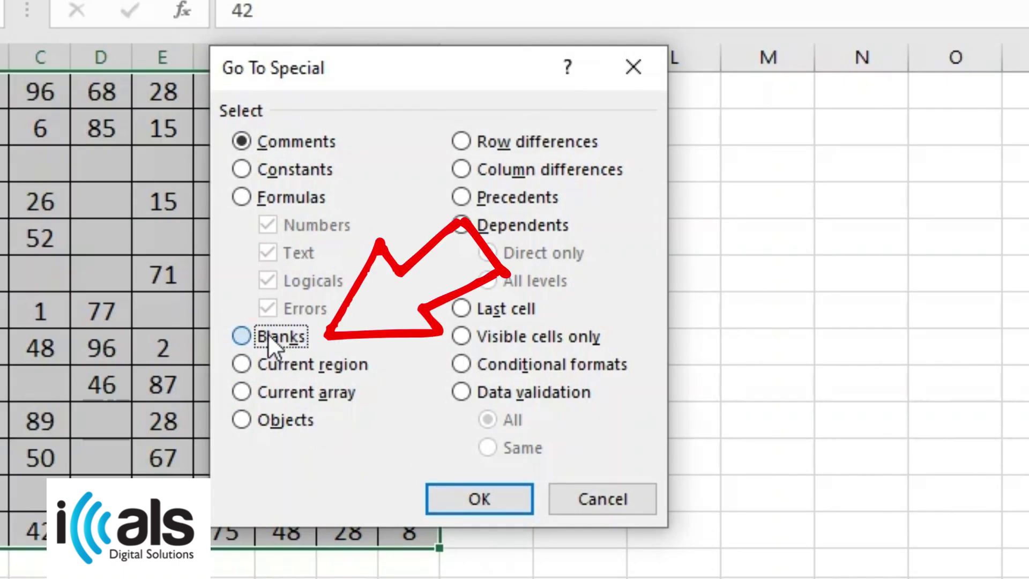
click(269, 336)
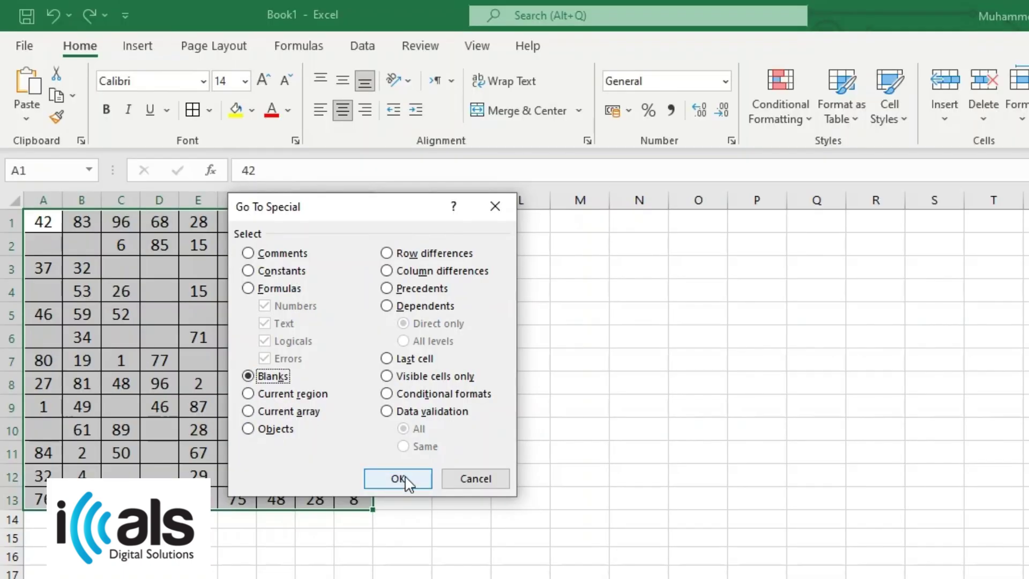
click(399, 479)
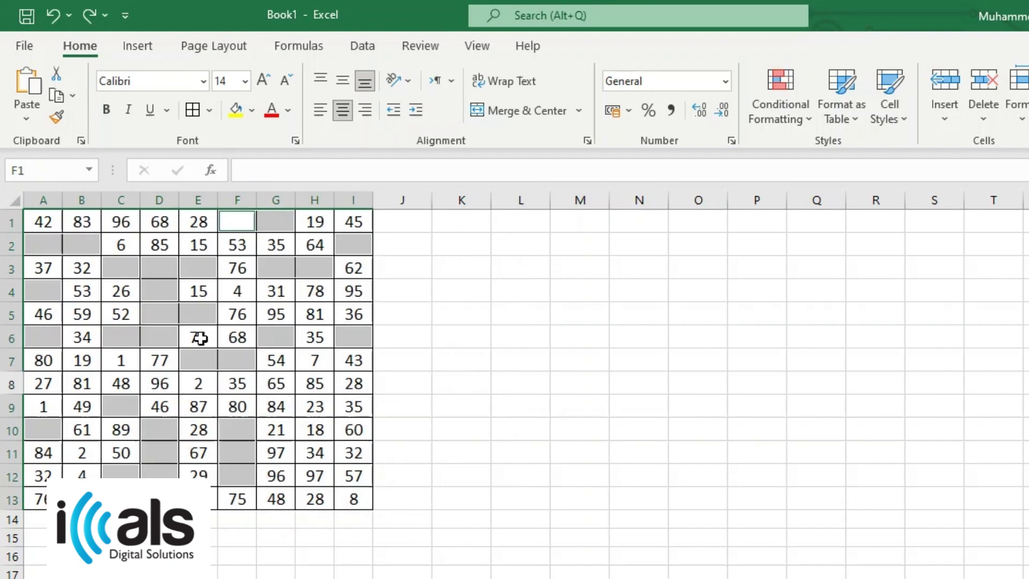
Step: Open the Delete dialog for the selected blanks and choose Shift cells up
right_click(159, 291)
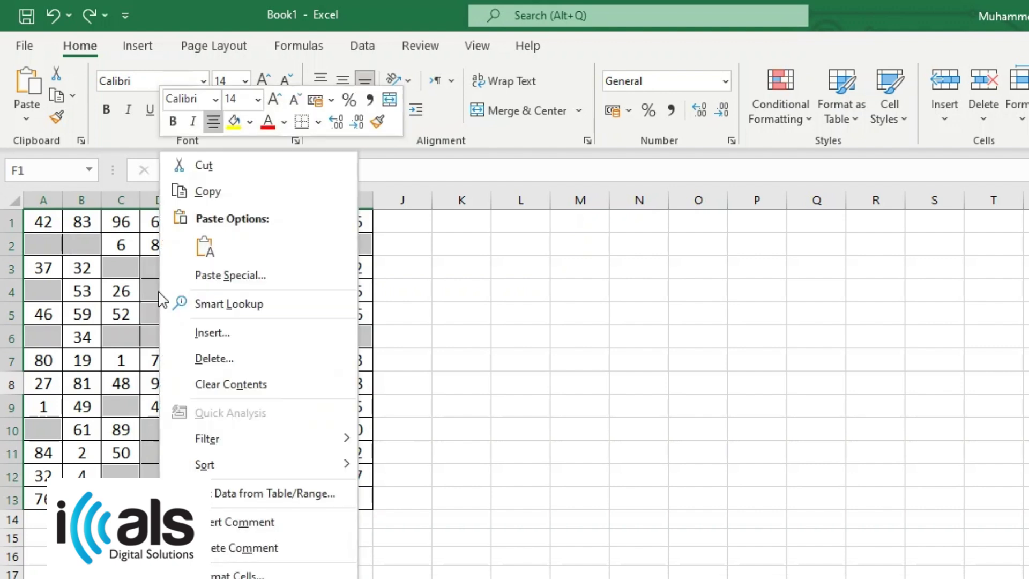
click(295, 364)
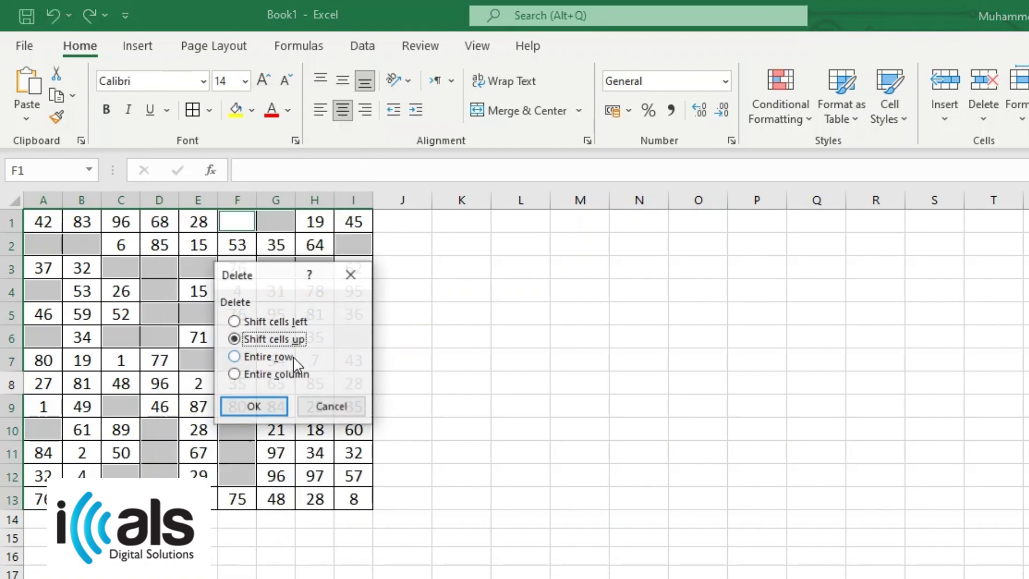
click(301, 323)
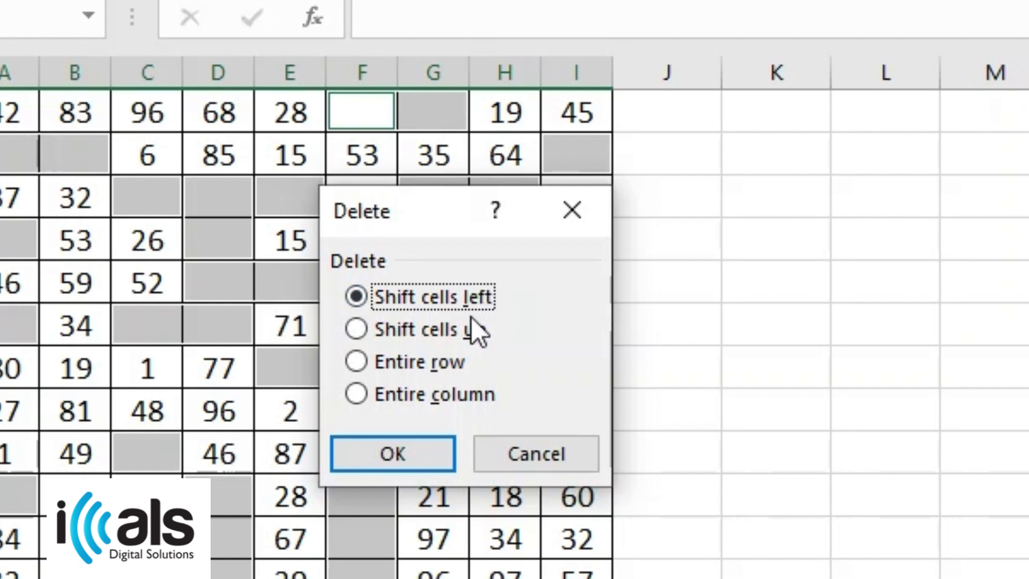
click(471, 319)
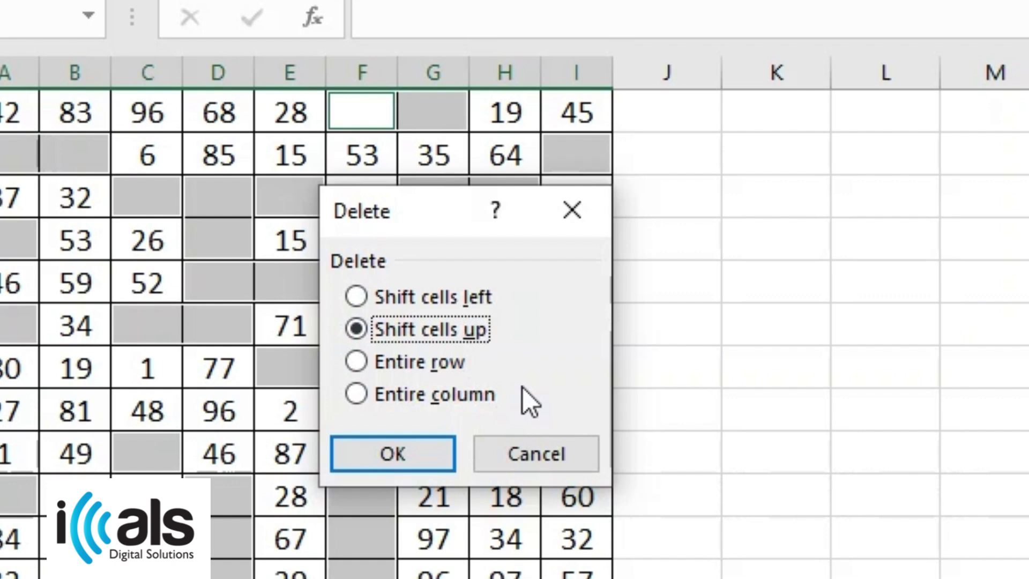
Step: Confirm the deletion so numbers shift up, then select the compacted grid A1:I12 for review
click(438, 447)
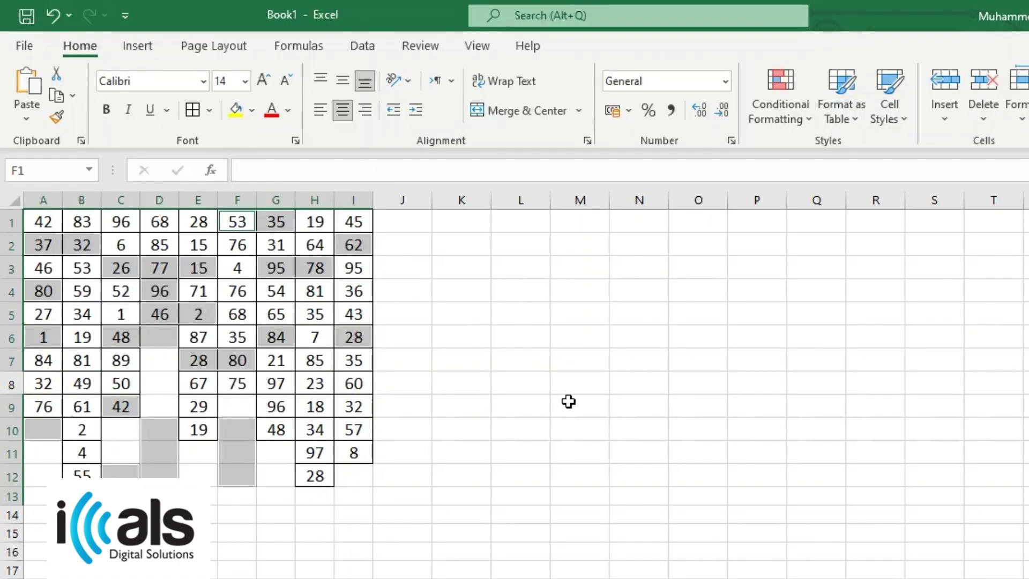
click(569, 401)
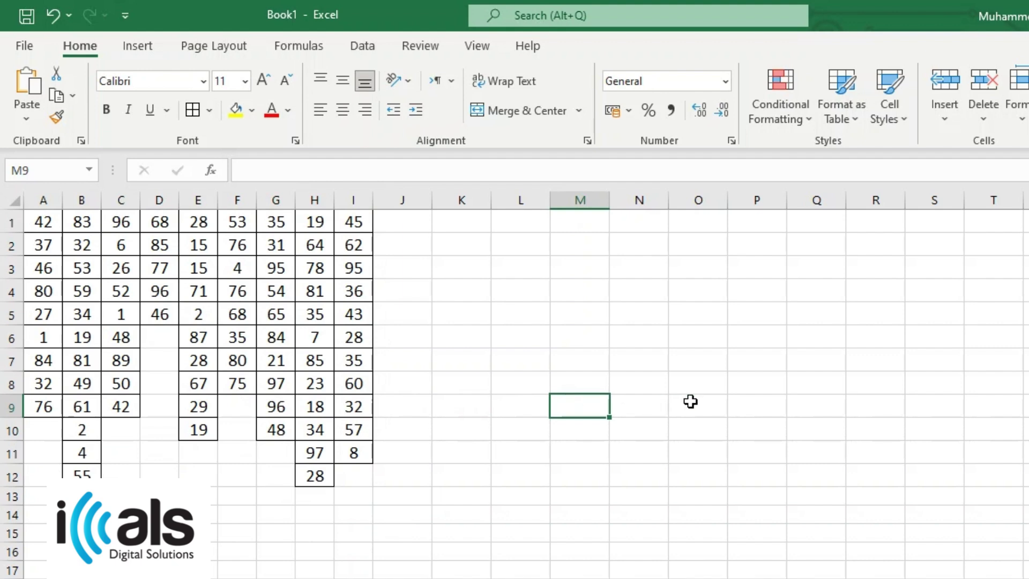
click(49, 226)
drag(147, 385, 358, 480)
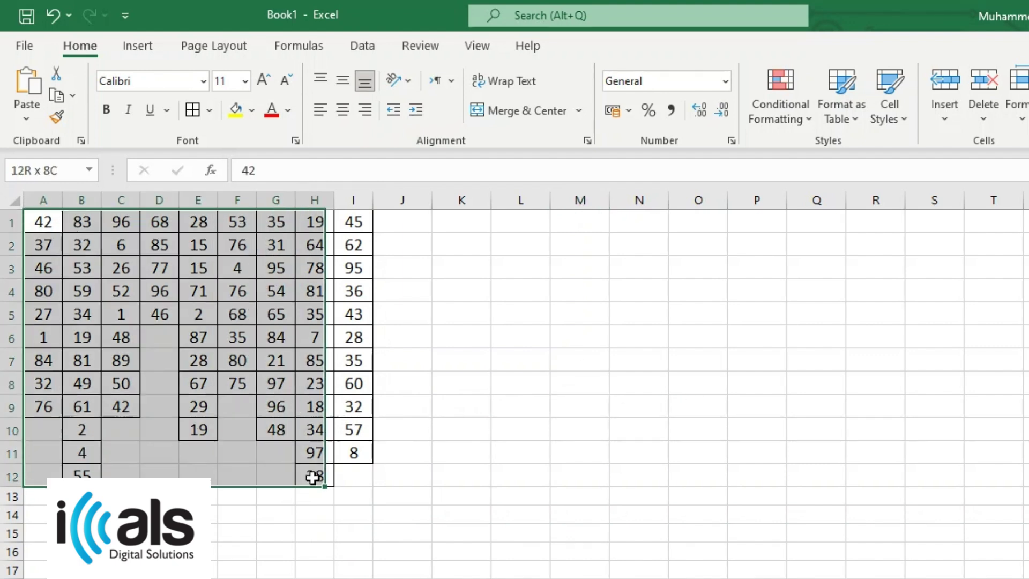